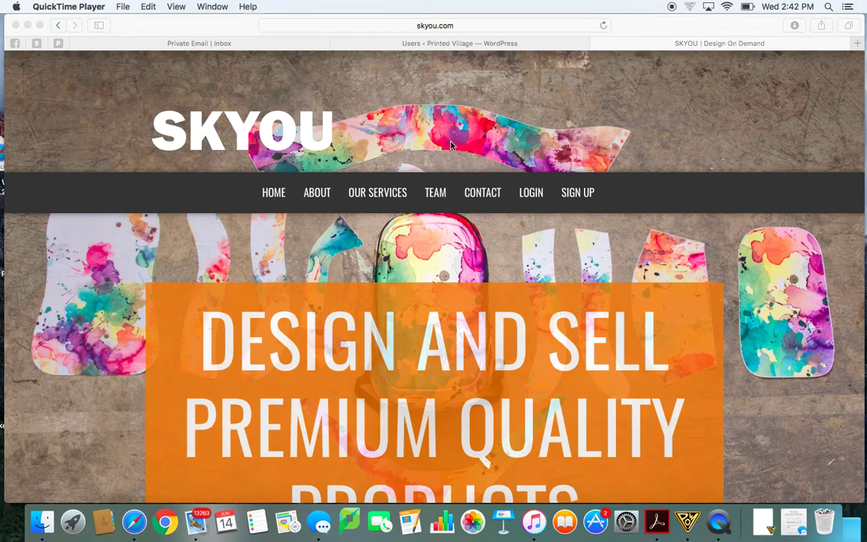
- Go from the browser address bar to the SKYOU sign-in page
{"action": "left_click", "coordinate": [471, 26]}
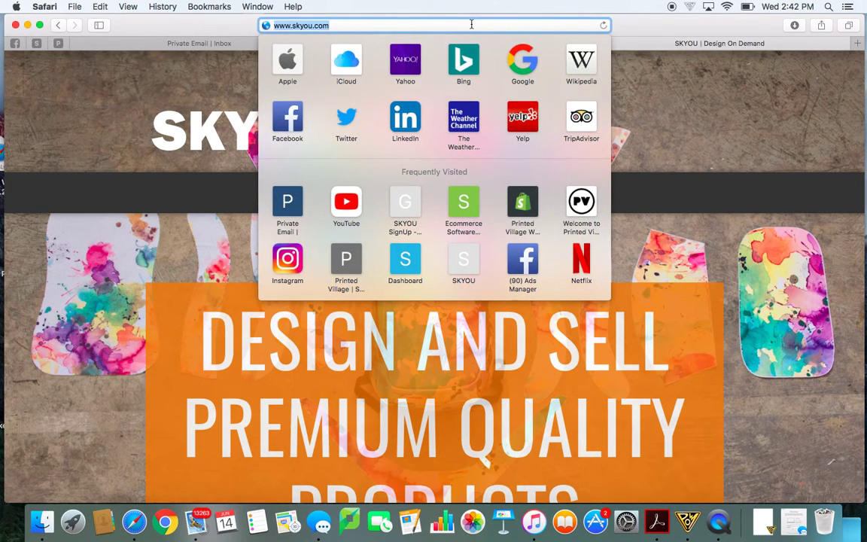
{"action": "left_click", "coordinate": [681, 134]}
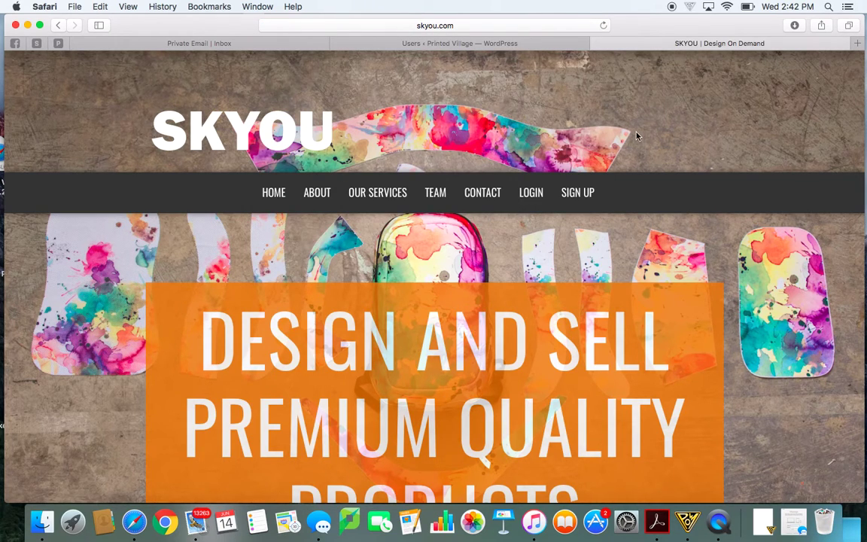
{"action": "left_click", "coordinate": [535, 192]}
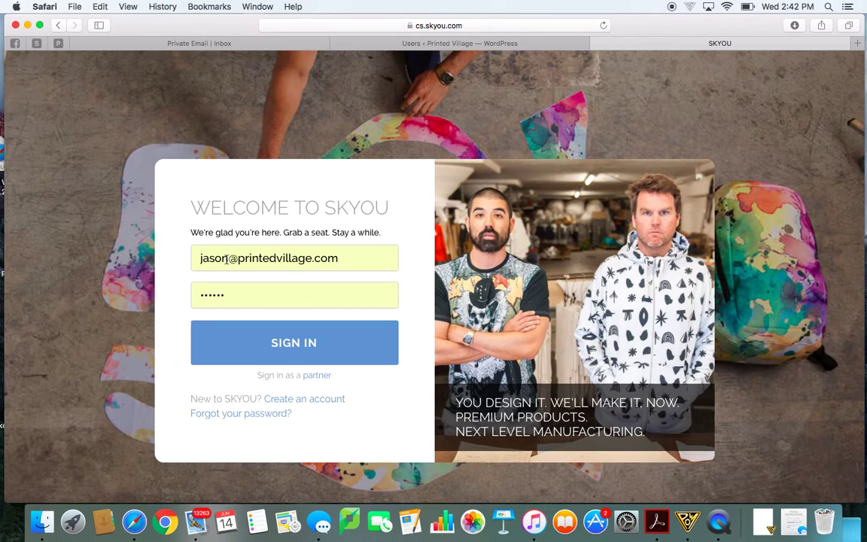
- Sign in with the other account's e-mail username and its password
{"action": "left_click", "coordinate": [216, 258]}
{"action": "double_click", "coordinate": [215, 258]}
{"action": "key", "text": "BackSpace"}
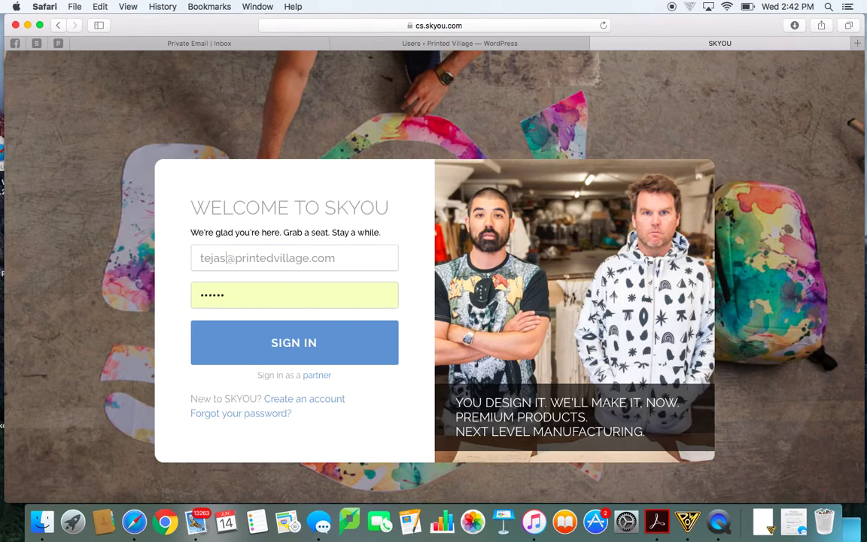
{"action": "left_click_drag", "start_coordinate": [240, 295], "coordinate": [179, 294]}
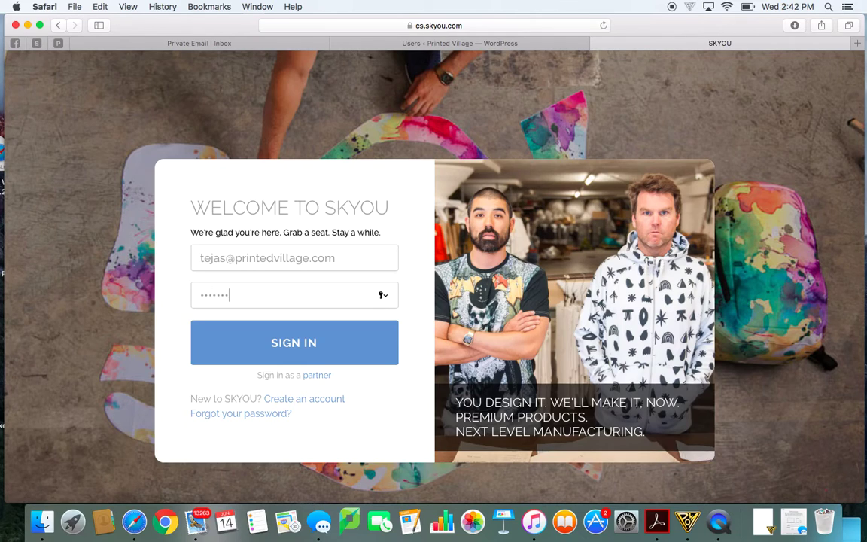
{"action": "left_click", "coordinate": [284, 343]}
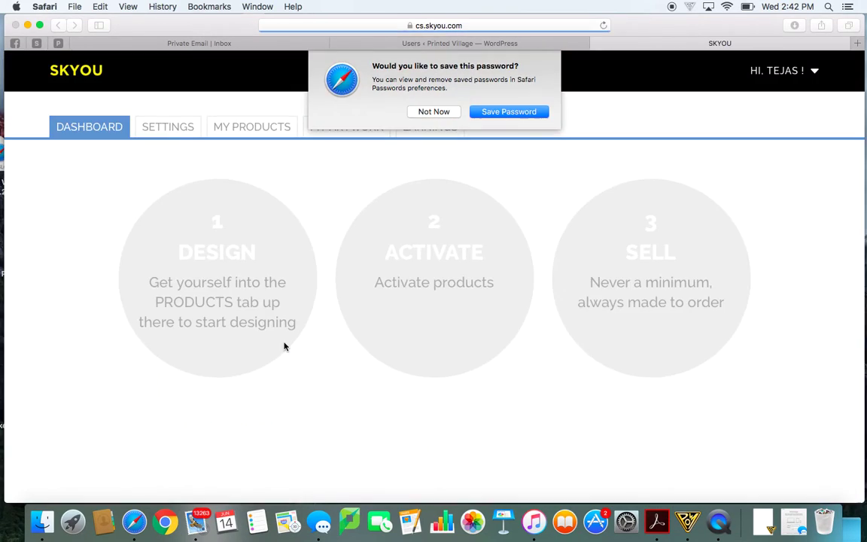
- Decline Safari's password save and start a new product from My Products
{"action": "left_click", "coordinate": [423, 111]}
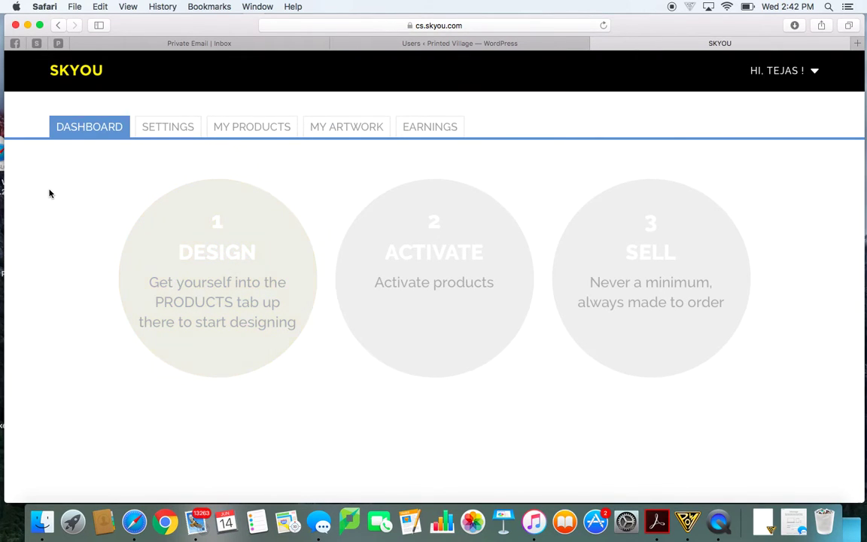
{"action": "left_click", "coordinate": [244, 302]}
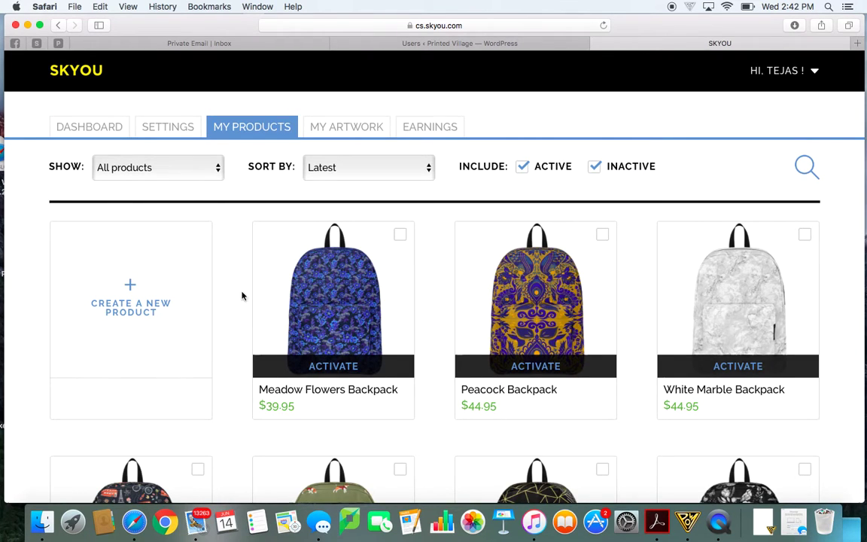
{"action": "left_click", "coordinate": [132, 286]}
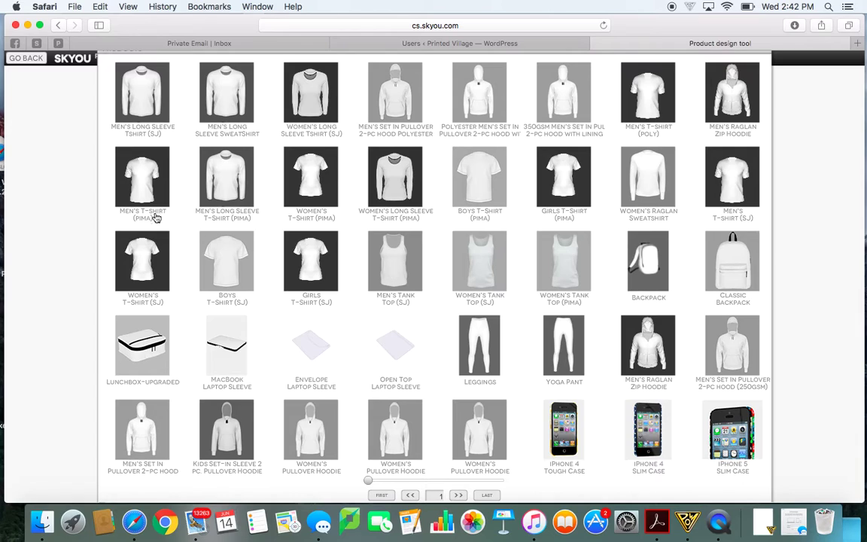
- Choose the backpack and pattern-fill it with uploaded Apres Ski 95 x 190.jpg
{"action": "left_click", "coordinate": [655, 243]}
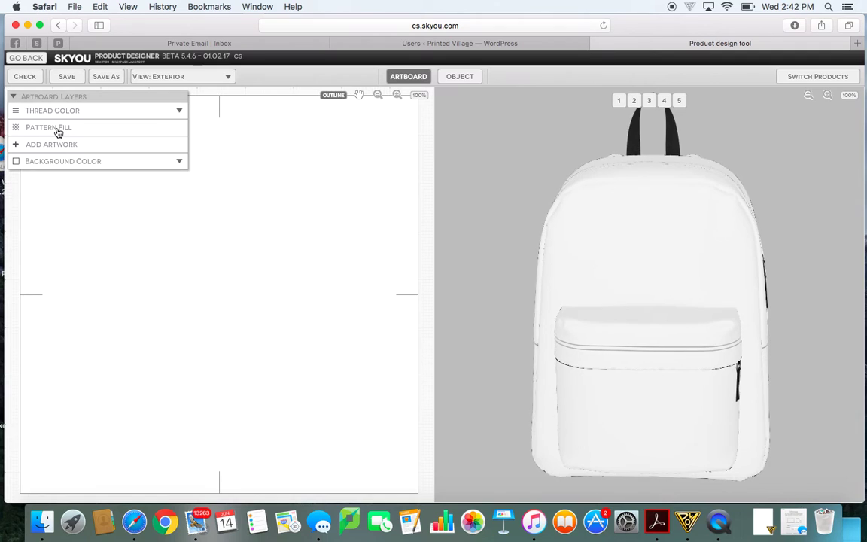
{"action": "left_click", "coordinate": [53, 128]}
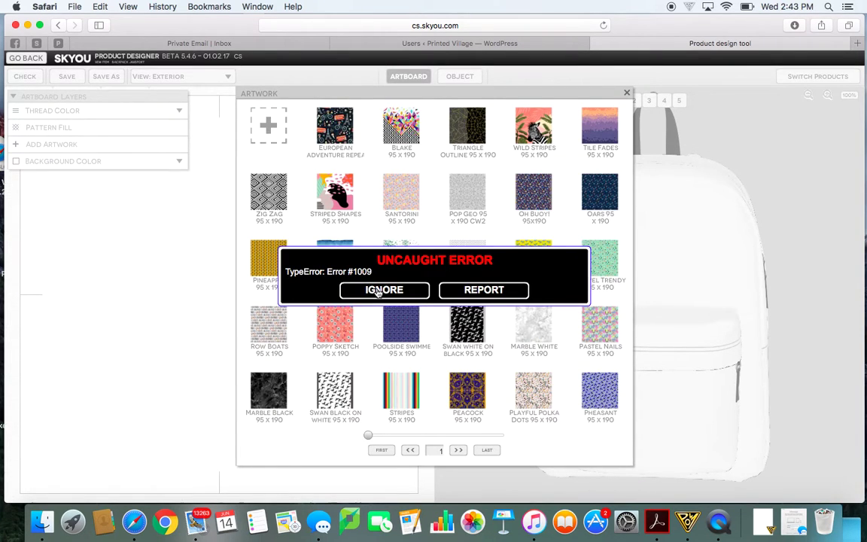
{"action": "left_click", "coordinate": [374, 292]}
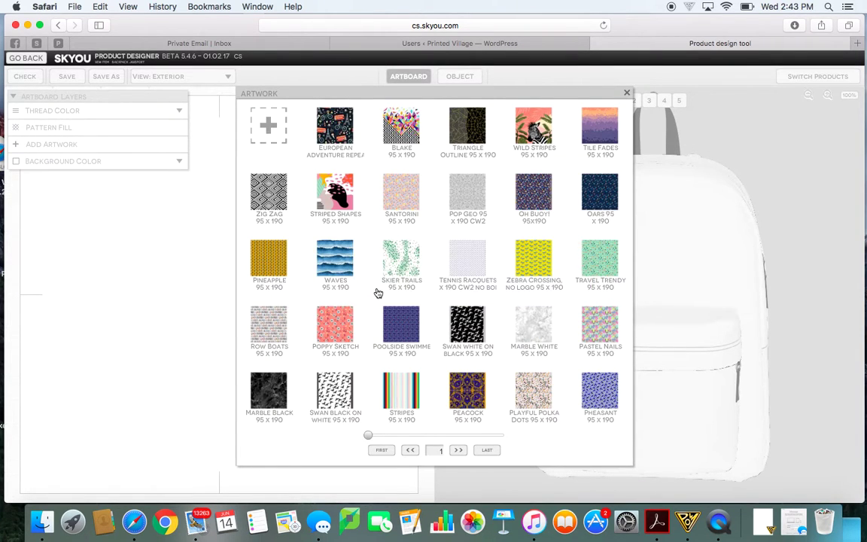
{"action": "left_click", "coordinate": [269, 127]}
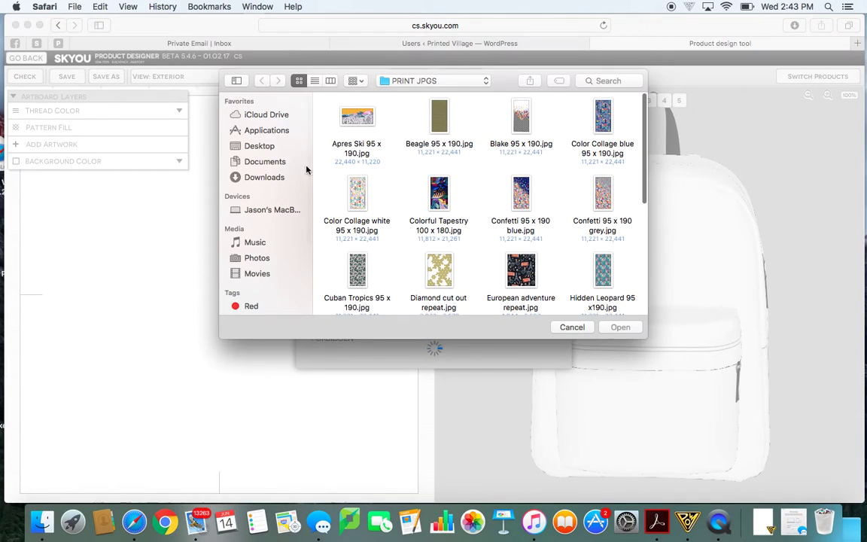
{"action": "double_click", "coordinate": [351, 120]}
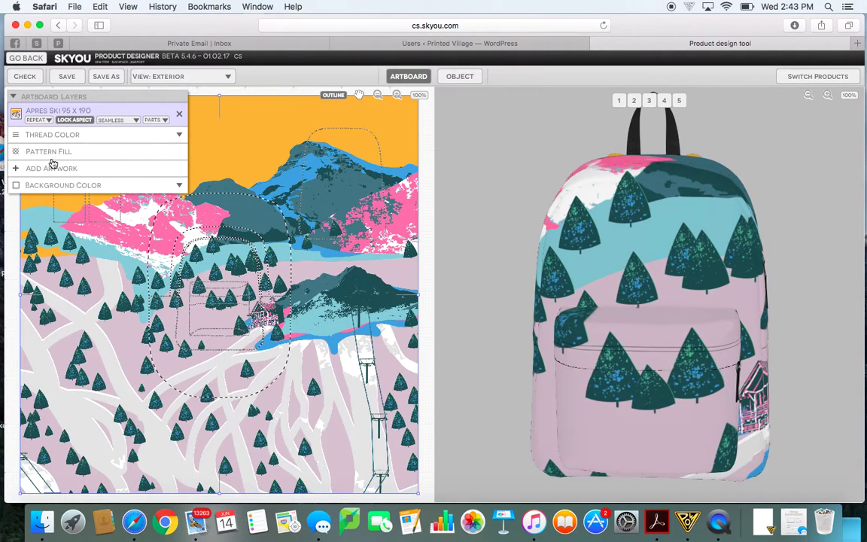
- Shrink the Apres Ski pattern to scale 30 and reposition it on the backpack
{"action": "left_click", "coordinate": [36, 112]}
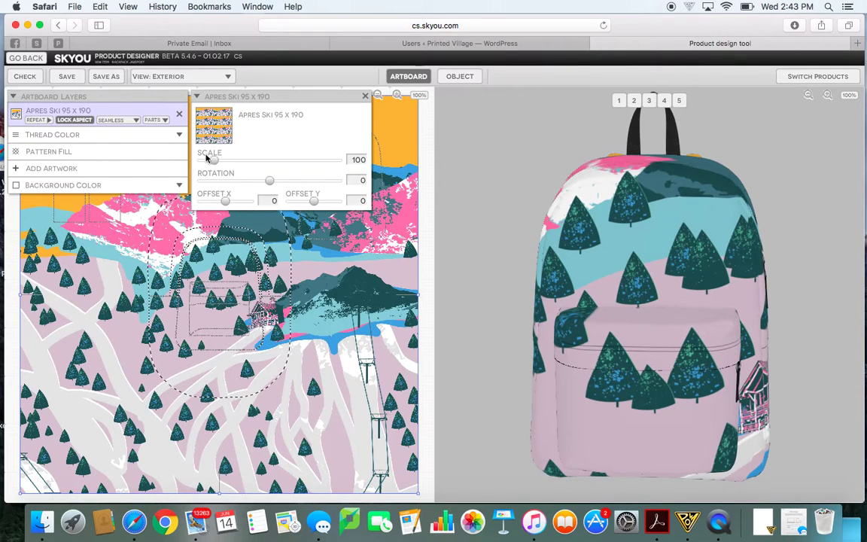
{"action": "left_click", "coordinate": [214, 160]}
{"action": "left_click_drag", "start_coordinate": [214, 160], "coordinate": [201, 163]}
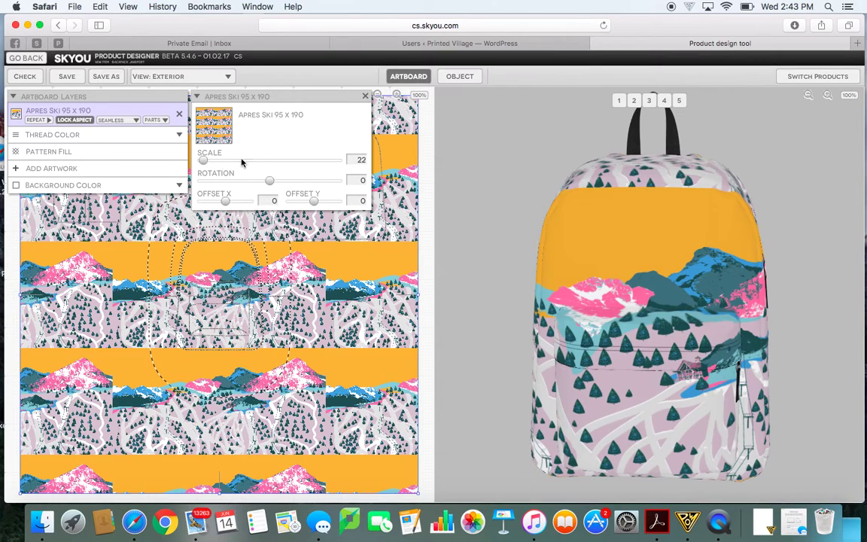
{"action": "mouse_move", "coordinate": [334, 358]}
{"action": "left_mouse_down"}
{"action": "mouse_move", "coordinate": [371, 382]}
{"action": "mouse_move", "coordinate": [367, 356]}
{"action": "mouse_move", "coordinate": [372, 371]}
{"action": "left_mouse_up"}
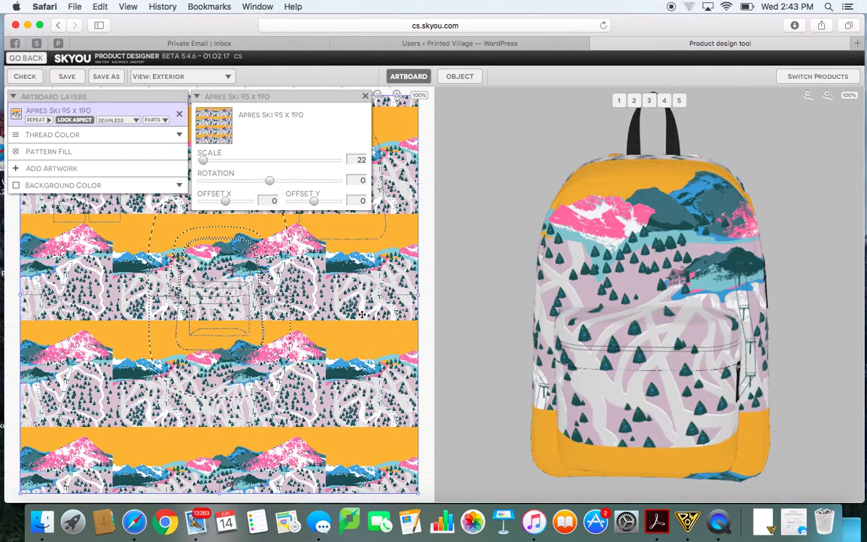
{"action": "double_click", "coordinate": [355, 157]}
{"action": "double_click", "coordinate": [360, 157]}
{"action": "type", "text": "8"}
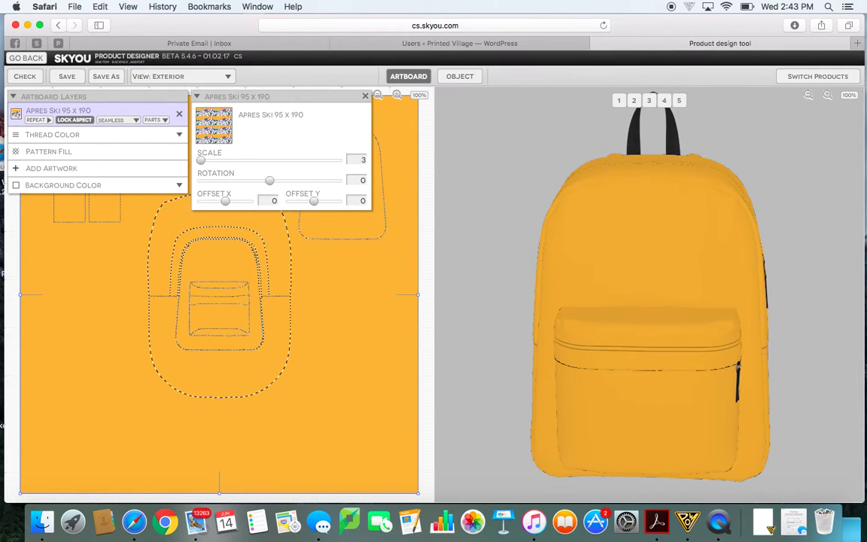
{"action": "type", "text": "0"}
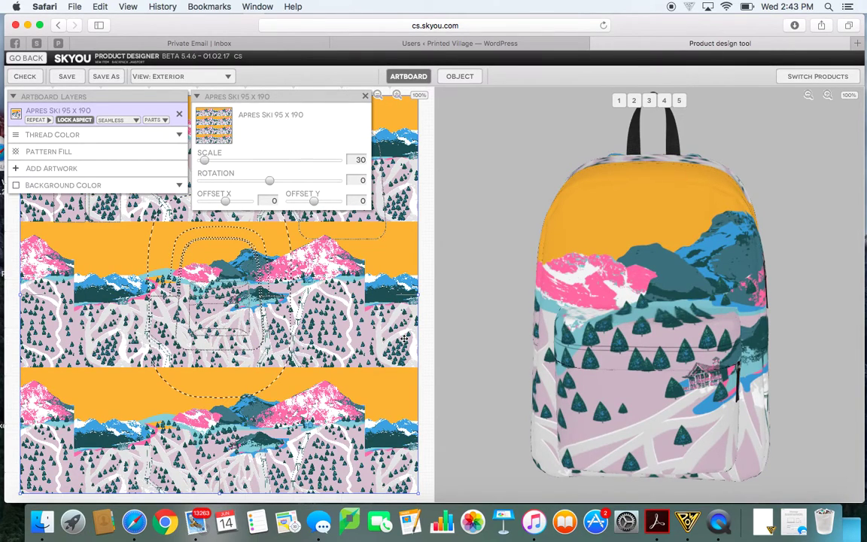
- Inspect the backpack from the three-quarter, side, back and front views
{"action": "left_click", "coordinate": [650, 101]}
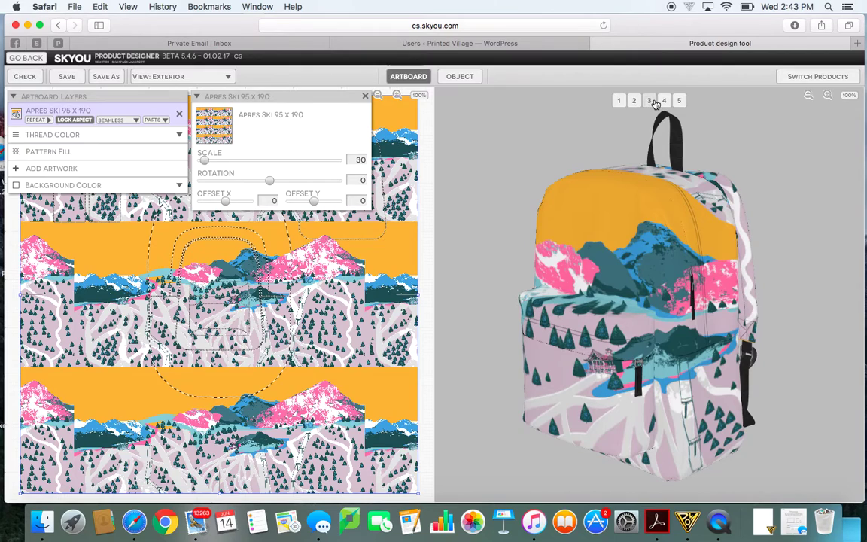
{"action": "left_click", "coordinate": [662, 101]}
{"action": "left_click", "coordinate": [677, 101]}
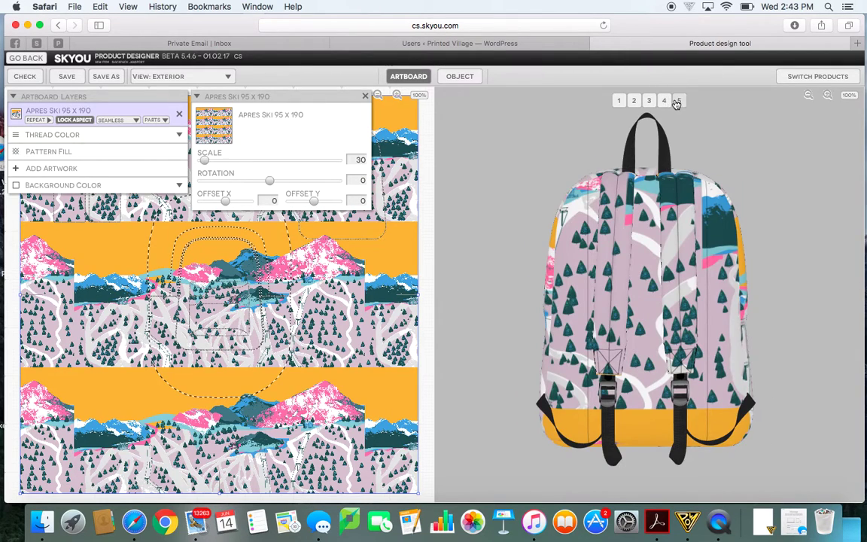
{"action": "left_click", "coordinate": [634, 100]}
{"action": "left_click", "coordinate": [619, 100]}
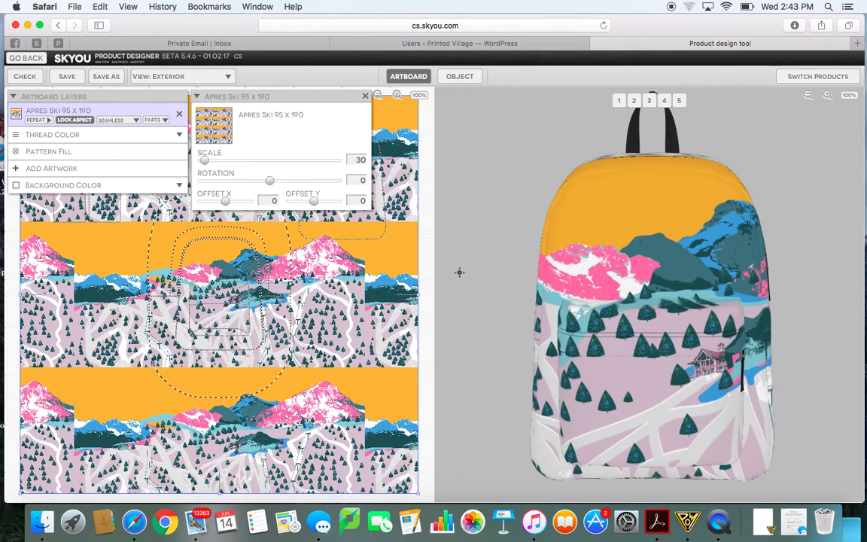
{"action": "left_click", "coordinate": [69, 80]}
- Save the design under the product name 'Apres Ski Backpack'
{"action": "left_click", "coordinate": [69, 79]}
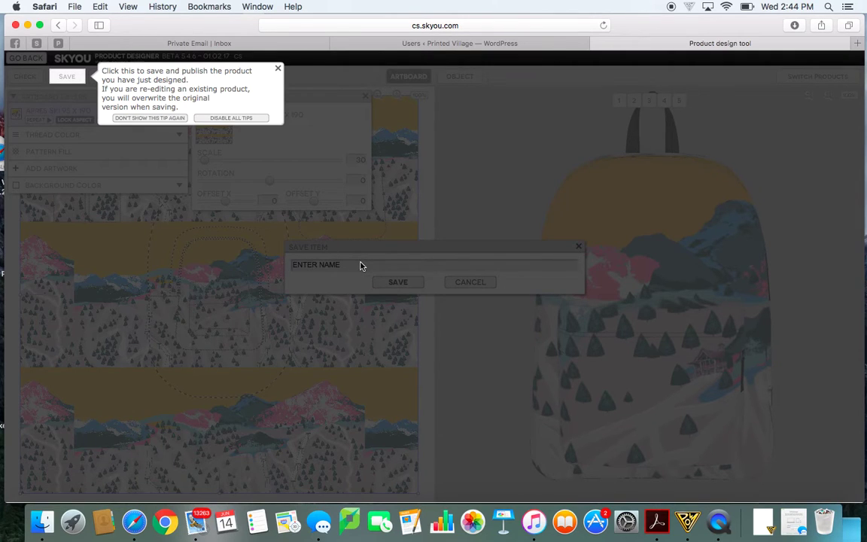
{"action": "left_click", "coordinate": [277, 68]}
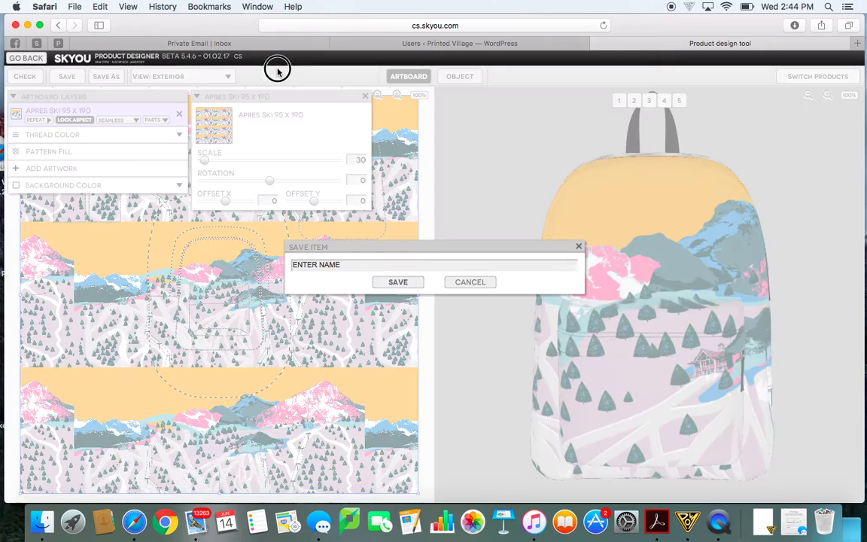
{"action": "left_click", "coordinate": [343, 264]}
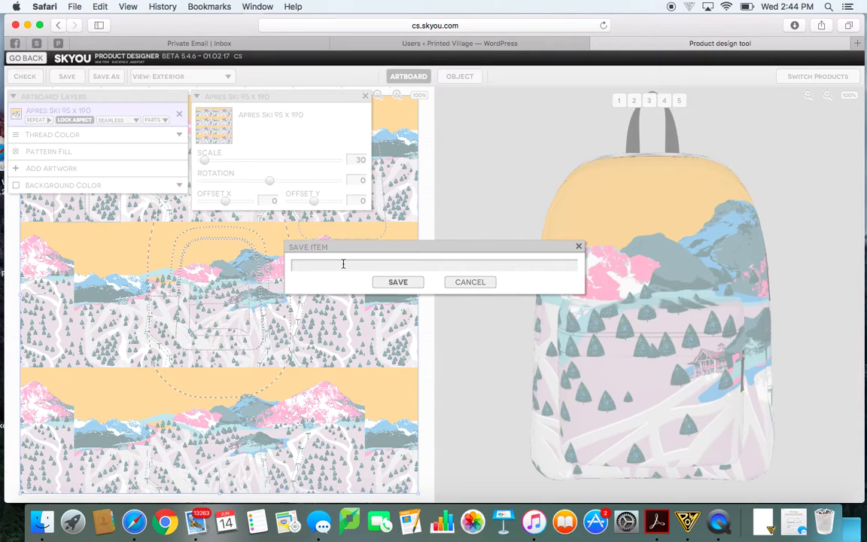
{"action": "type", "text": "Apres SK"}
{"action": "type", "text": "i Ba"}
{"action": "type", "text": "pack"}
- Publish the named design and continue to its Product Details page
{"action": "left_click", "coordinate": [403, 288]}
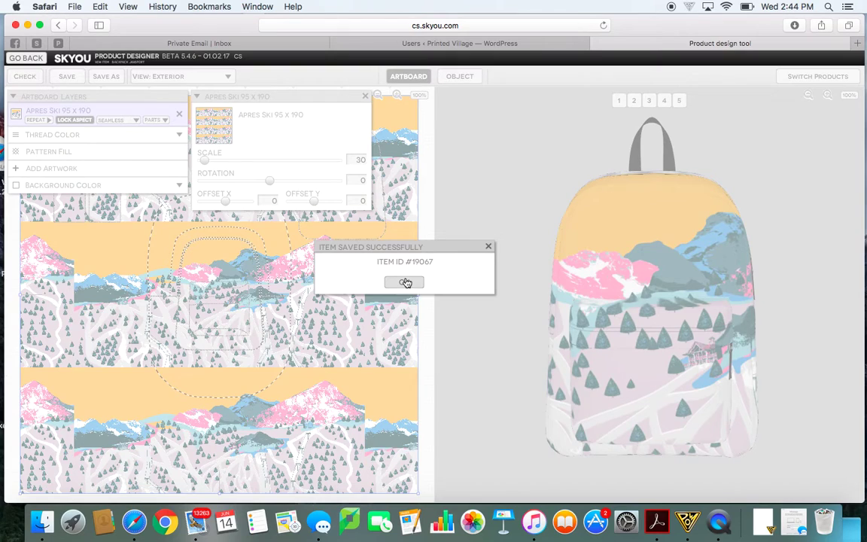
{"action": "left_click", "coordinate": [405, 285]}
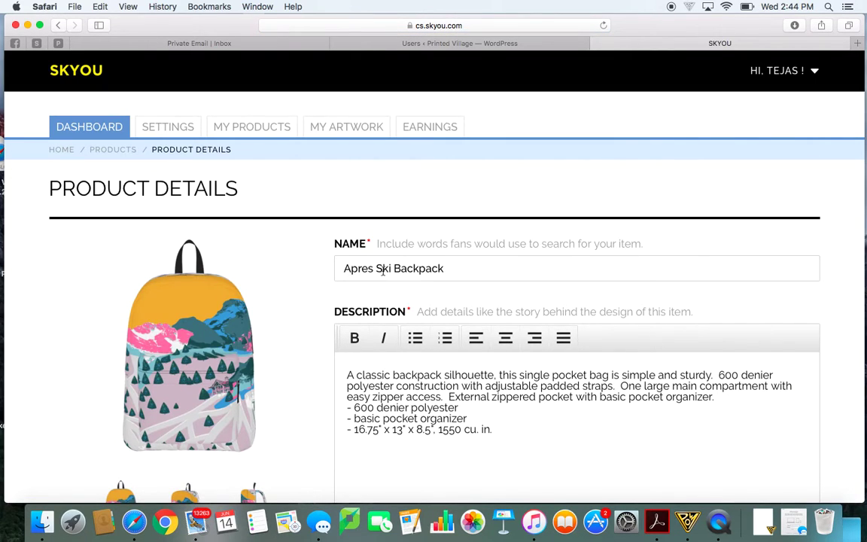
{"action": "scroll", "coordinate": [505, 277], "scroll_direction": "down", "scroll_amount": 2}
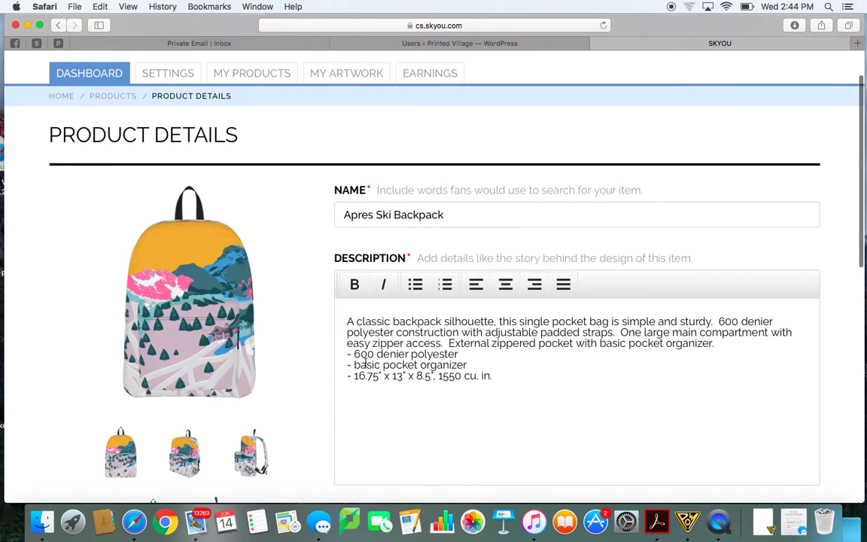
- Append a new '- Designed By XXX' line to the product description
{"action": "left_click", "coordinate": [496, 385]}
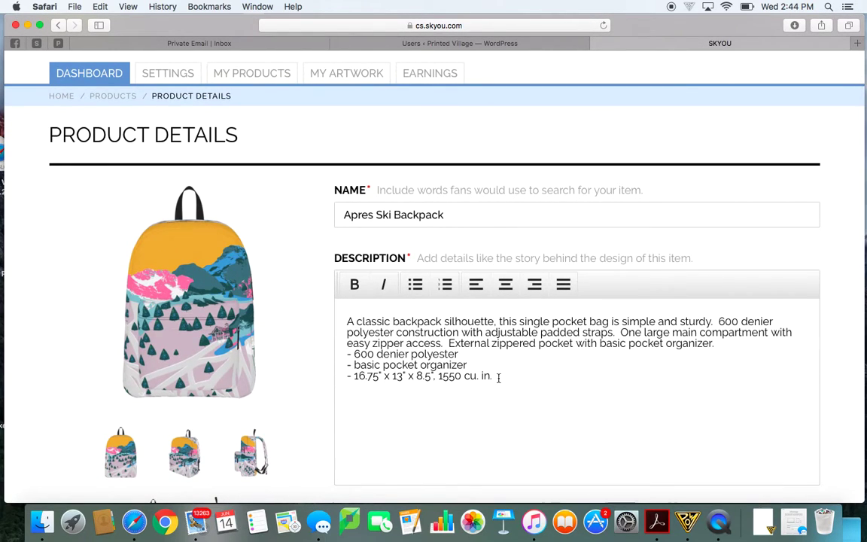
{"action": "key", "text": "Return"}
{"action": "type", "text": "Design B"}
{"action": "type", "text": "y"}
{"action": "key", "text": "BackSpace"}
{"action": "key", "text": "BackSpace"}
{"action": "type", "text": "ed By "}
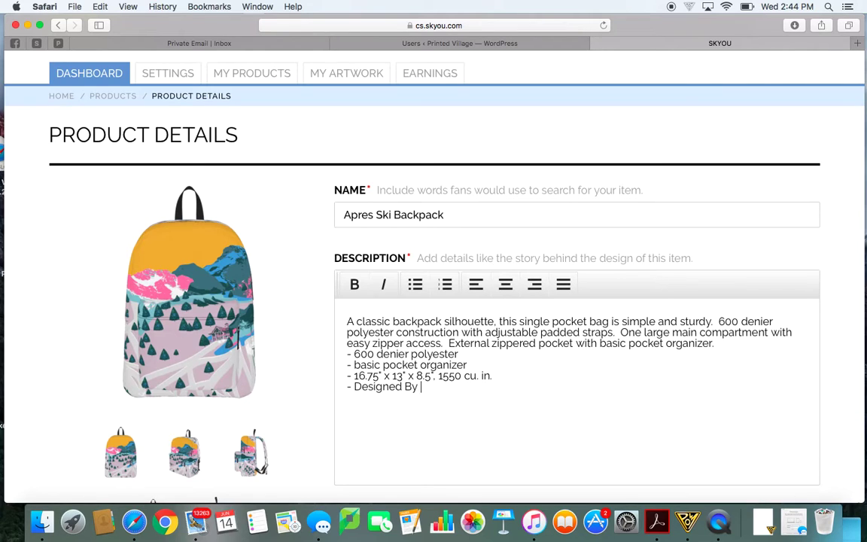
{"action": "type", "text": "XXX"}
- Add tags for the designer's name, BACKPACK, SKIER and SKI
{"action": "scroll", "coordinate": [417, 330], "scroll_direction": "down", "scroll_amount": 5}
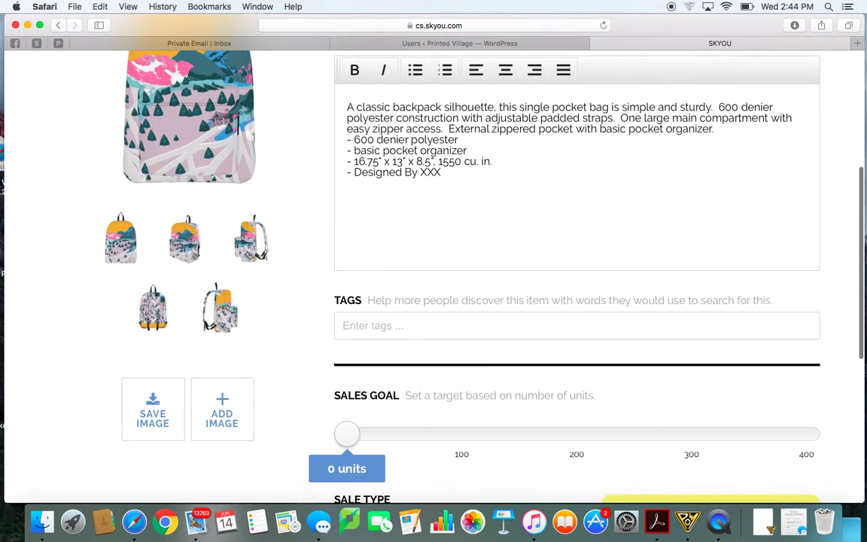
{"action": "left_click", "coordinate": [417, 330]}
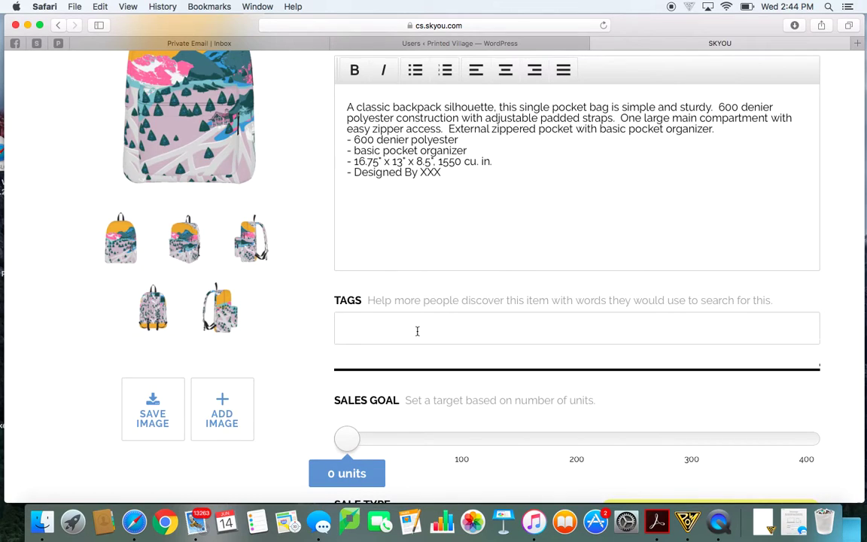
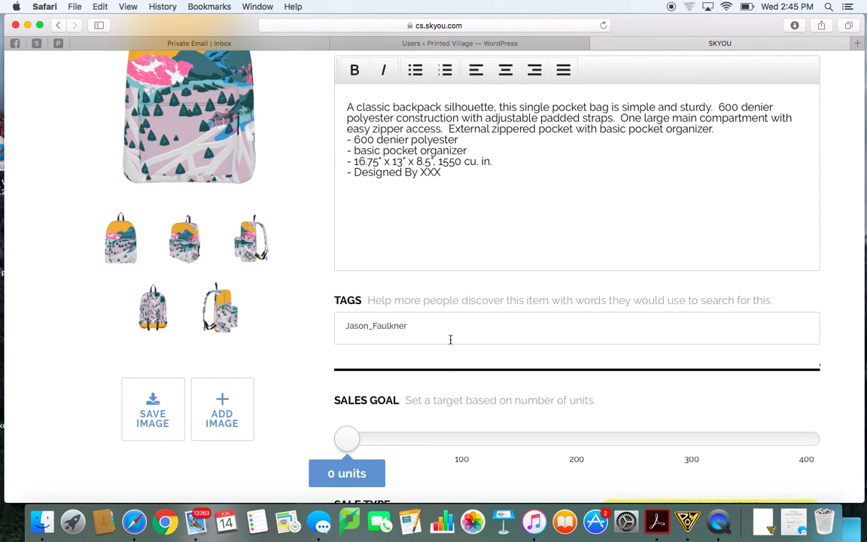
{"action": "key", "text": "Return"}
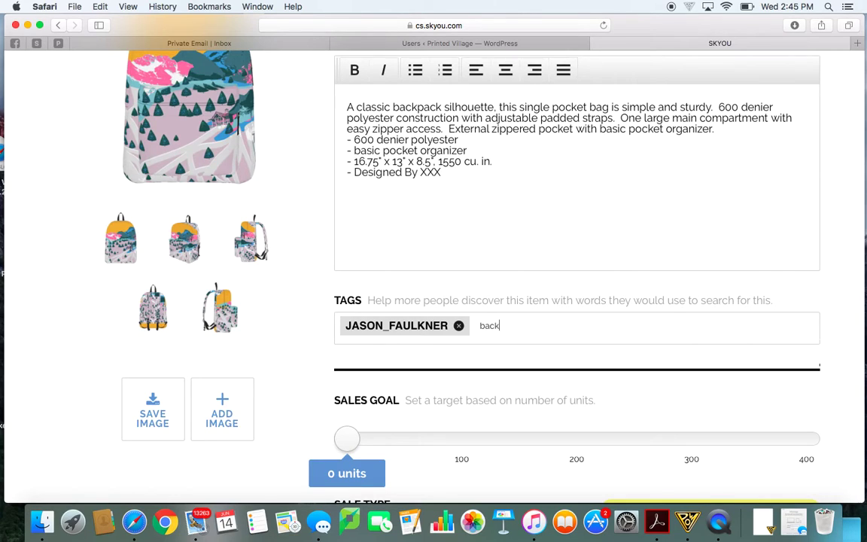
{"action": "type", "text": "pack"}
{"action": "key", "text": "Return"}
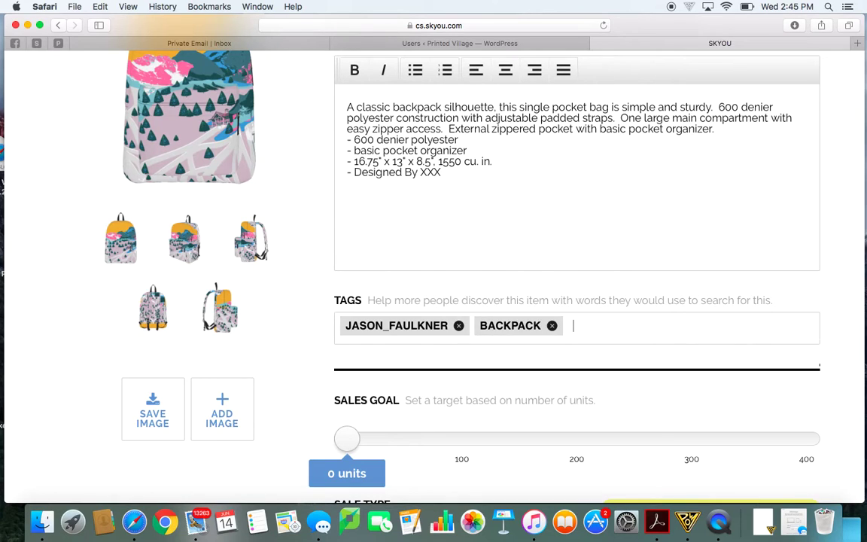
{"action": "type", "text": "s"}
{"action": "type", "text": "kier"}
{"action": "key", "text": "Return"}
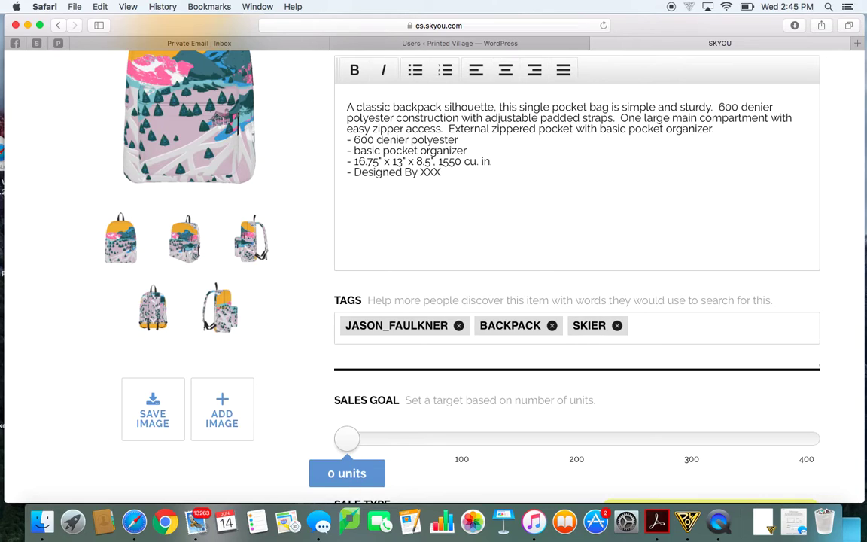
{"action": "type", "text": "ski"}
{"action": "key", "text": "Return"}
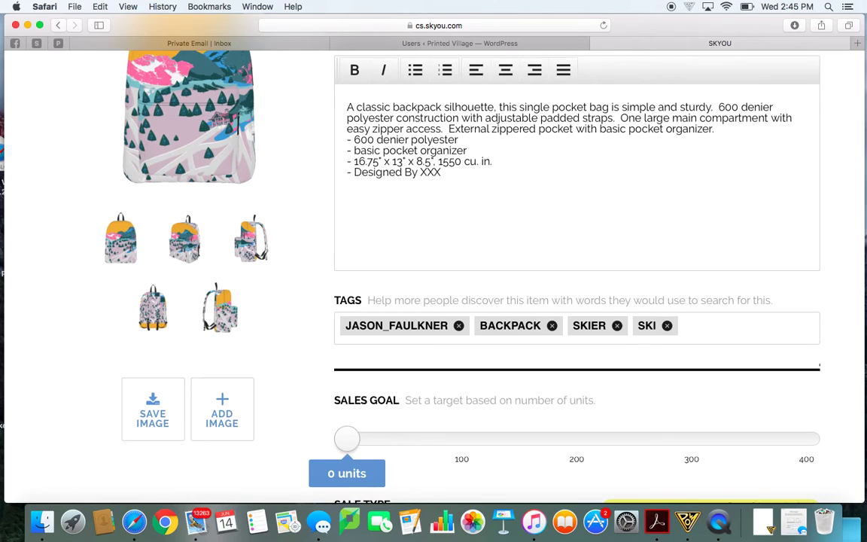
- Add WINTER, YELLOW and MOUNTAIN tags and save the product
{"action": "type", "text": "winter"}
{"action": "key", "text": "Return"}
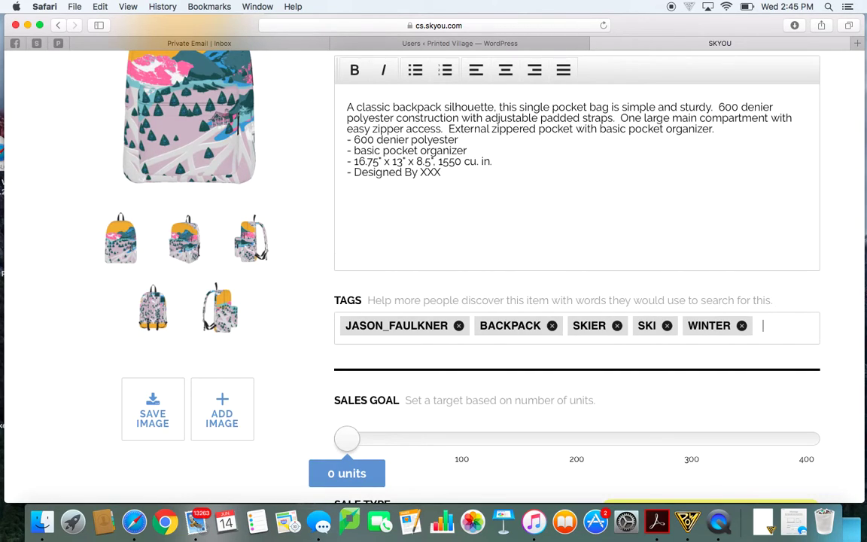
{"action": "type", "text": "yellow"}
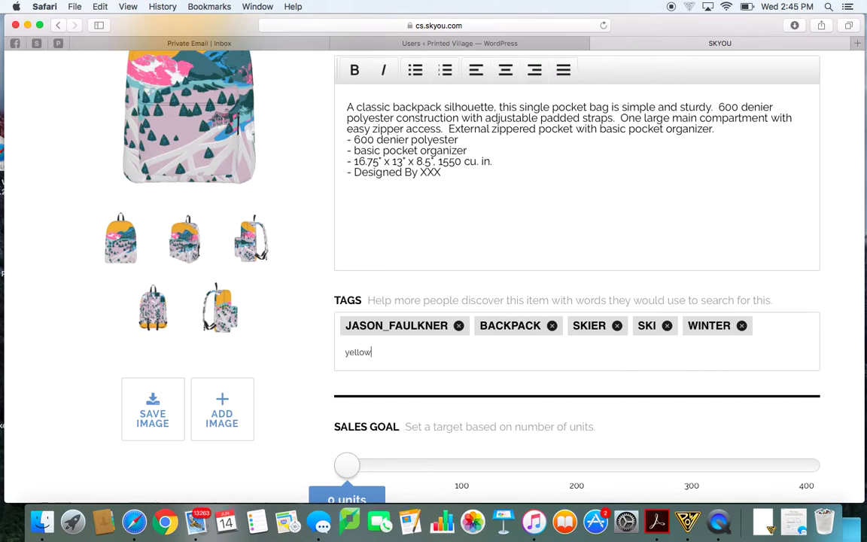
{"action": "key", "text": "Return"}
{"action": "type", "text": "mountain"}
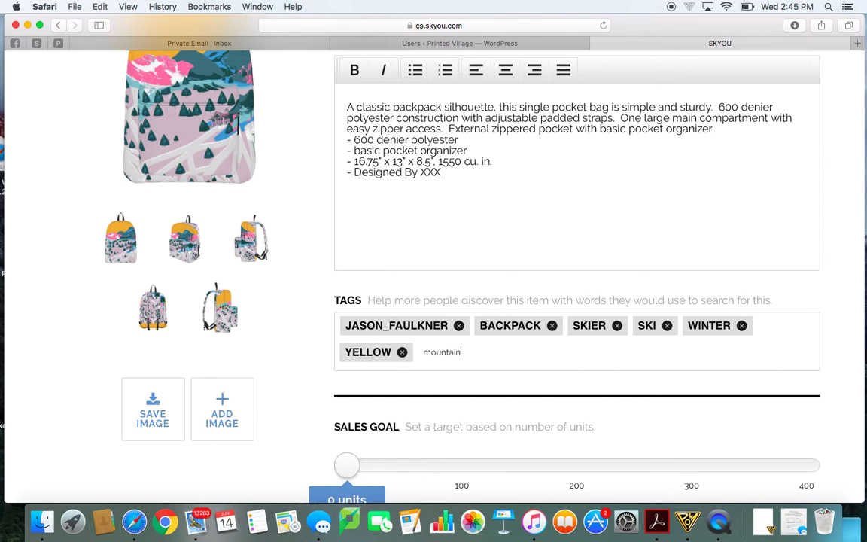
{"action": "key", "text": "Return"}
{"action": "scroll", "coordinate": [398, 416], "scroll_direction": "down", "scroll_amount": 2}
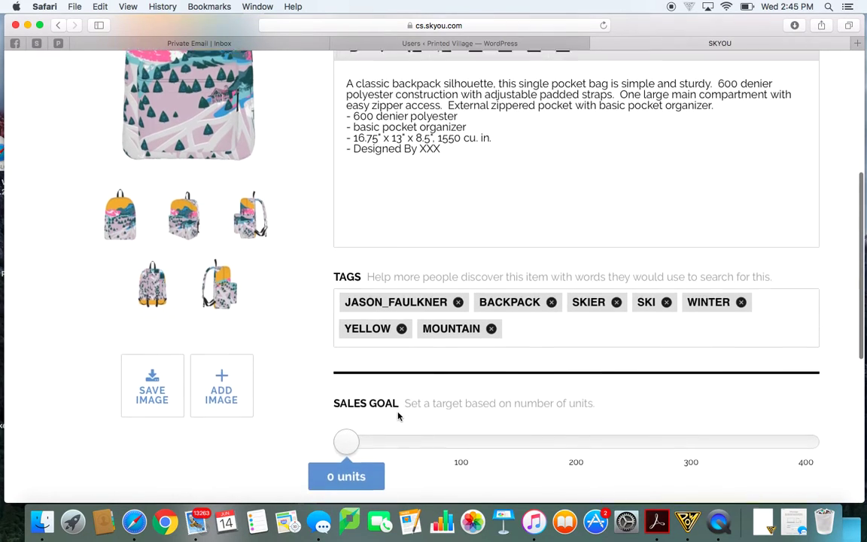
{"action": "scroll", "coordinate": [399, 416], "scroll_direction": "down", "scroll_amount": 5}
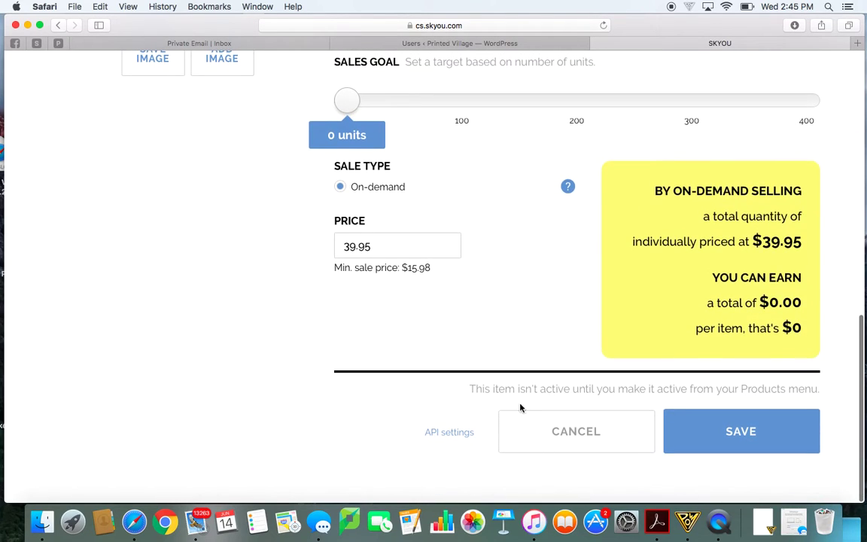
{"action": "left_click", "coordinate": [752, 431]}
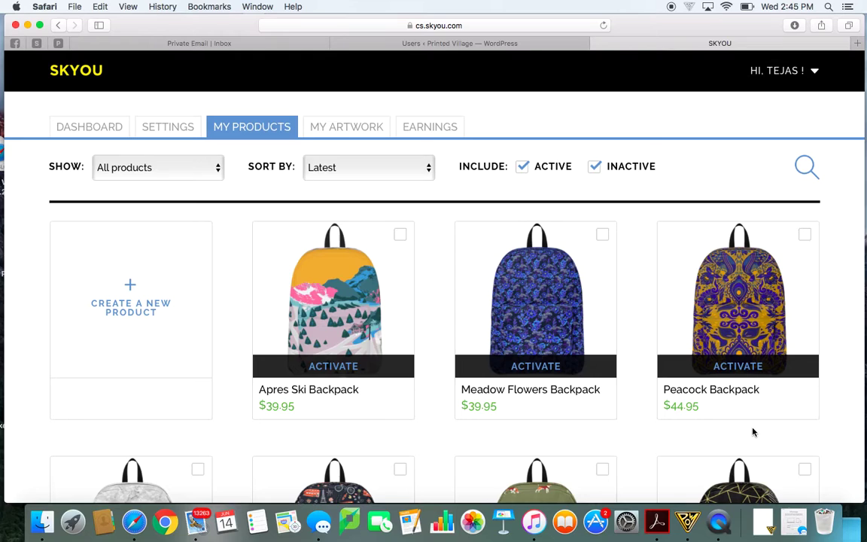
- Activate the Apres Ski Backpack on the PRINTED-VILLAGE store and confirm it's live
{"action": "mouse_move", "coordinate": [414, 407]}
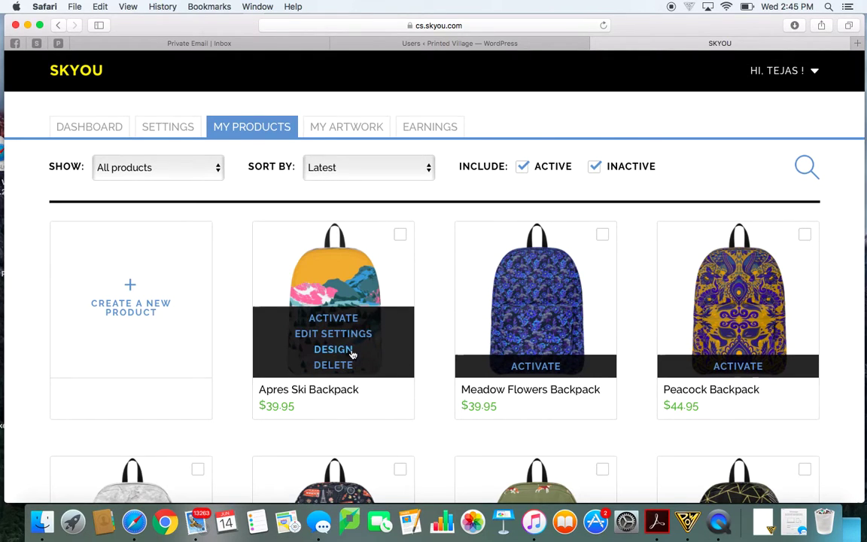
{"action": "left_click", "coordinate": [336, 322]}
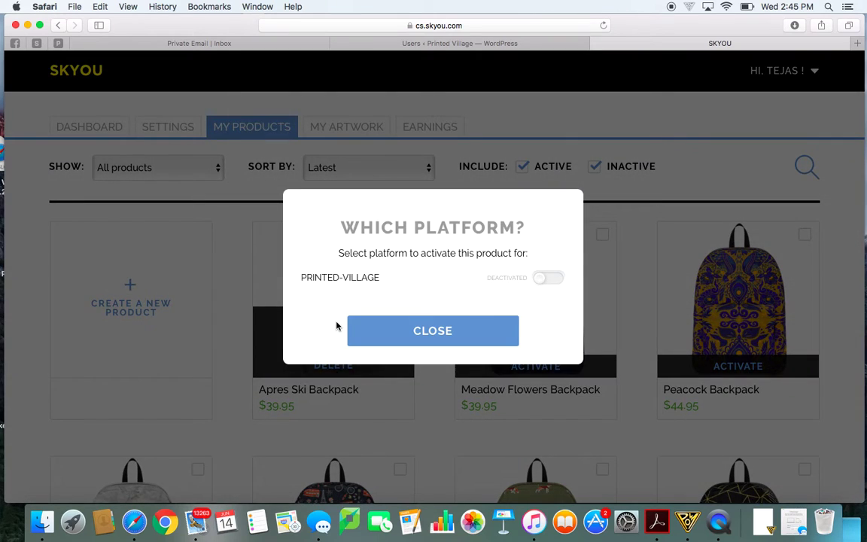
{"action": "left_click", "coordinate": [540, 279]}
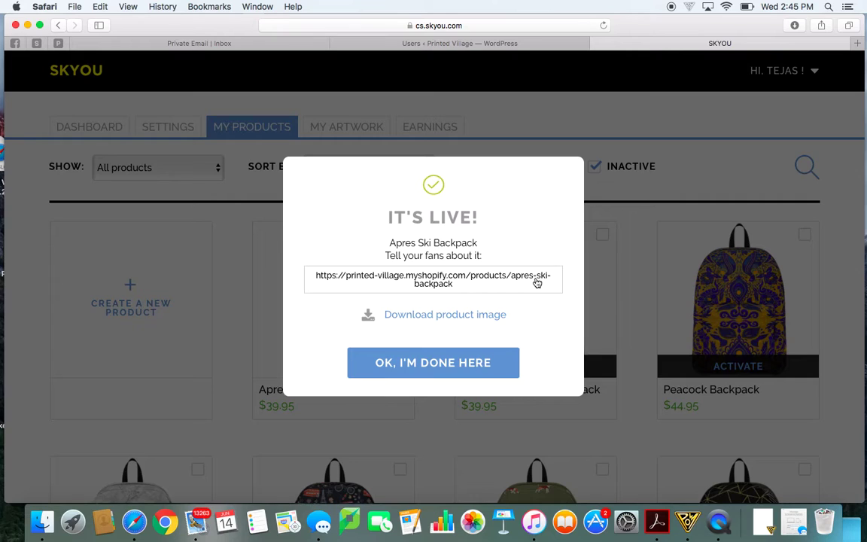
{"action": "left_click", "coordinate": [429, 366]}
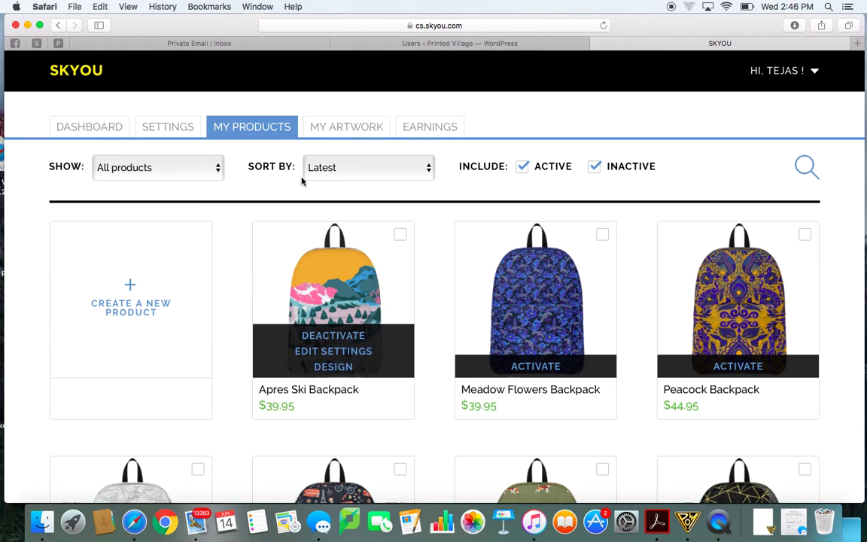
- Start a new artwork upload from My Artwork's file picker
{"action": "left_click", "coordinate": [357, 132]}
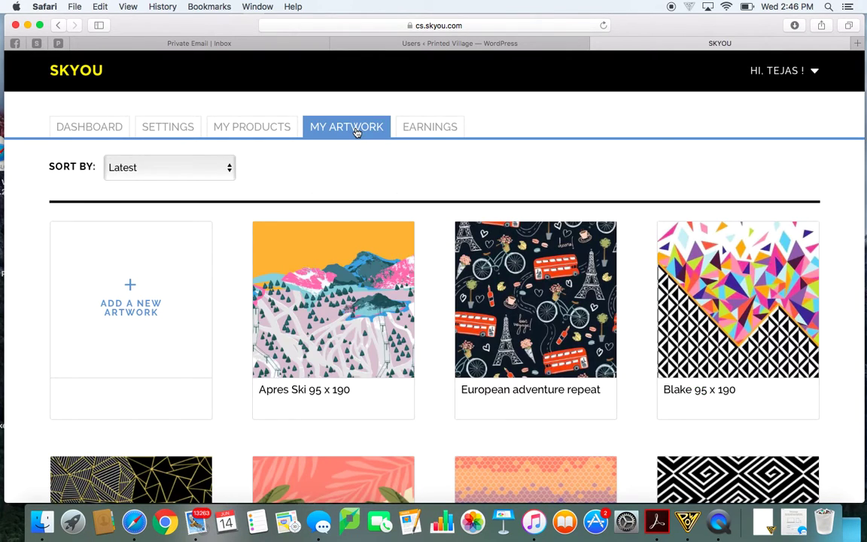
{"action": "left_click", "coordinate": [145, 283]}
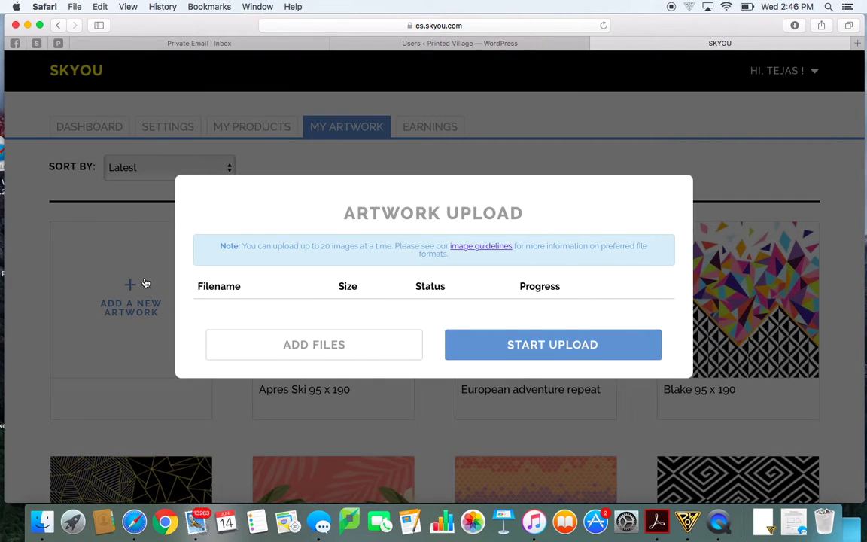
{"action": "left_click", "coordinate": [316, 344]}
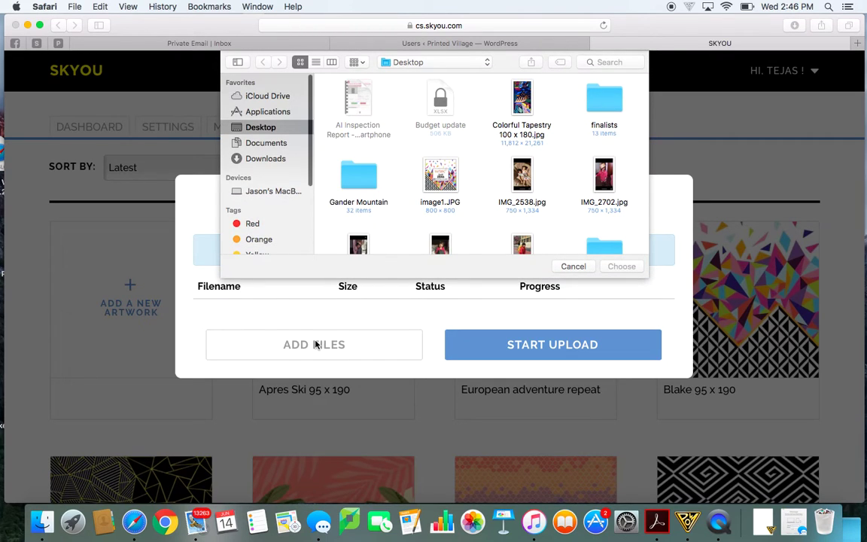
- Queue Colorful Tapestry 100 x 180.jpg, image1.JPG, IMG_2538.jpg and IMG_2702.jpg, then close the window
{"action": "left_click", "coordinate": [520, 107]}
{"action": "left_click", "coordinate": [451, 181], "text": "super"}
{"action": "left_click", "coordinate": [520, 173], "text": "super"}
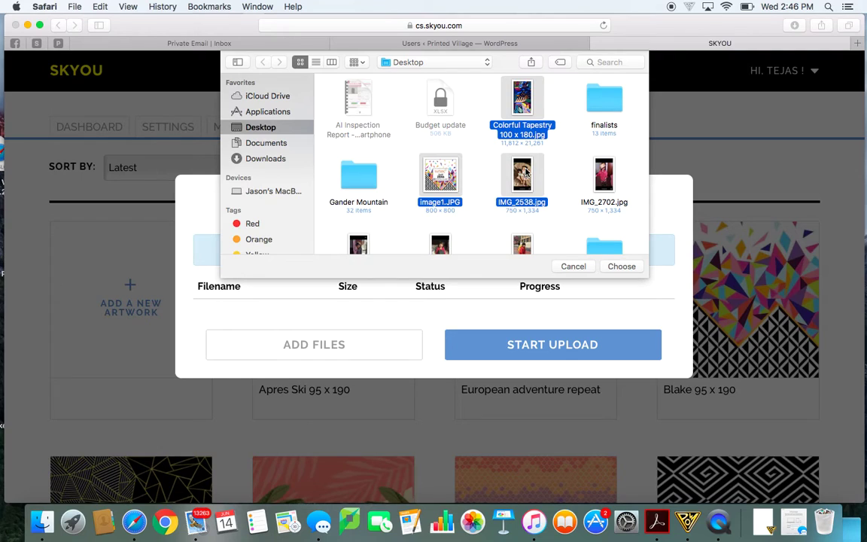
{"action": "left_click", "coordinate": [599, 179], "text": "super"}
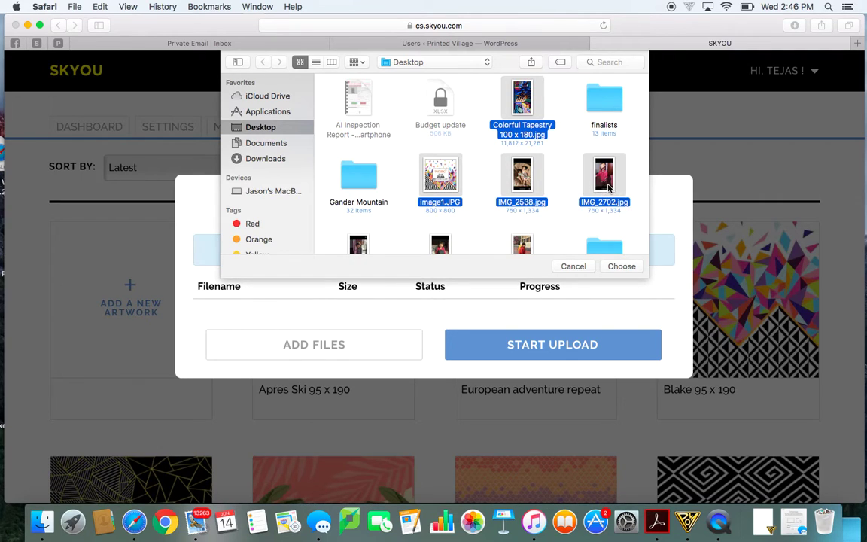
{"action": "left_click", "coordinate": [620, 267]}
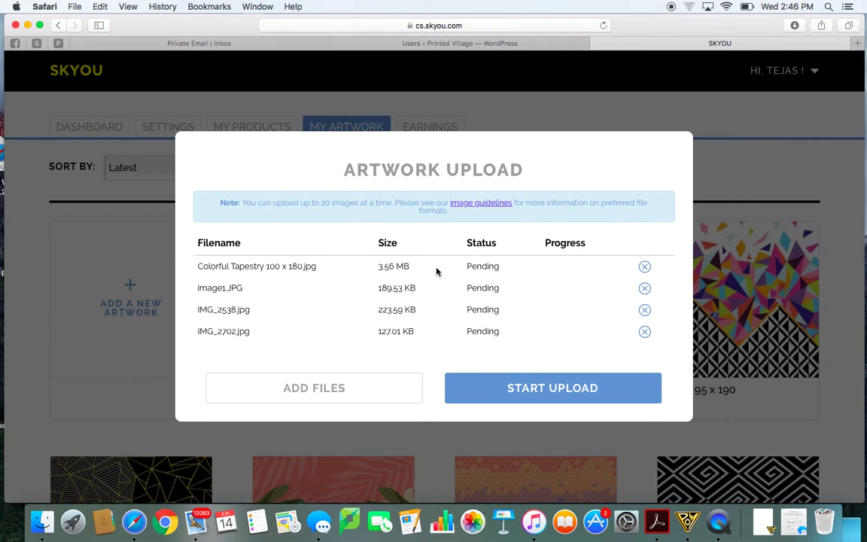
{"action": "left_click", "coordinate": [23, 314]}
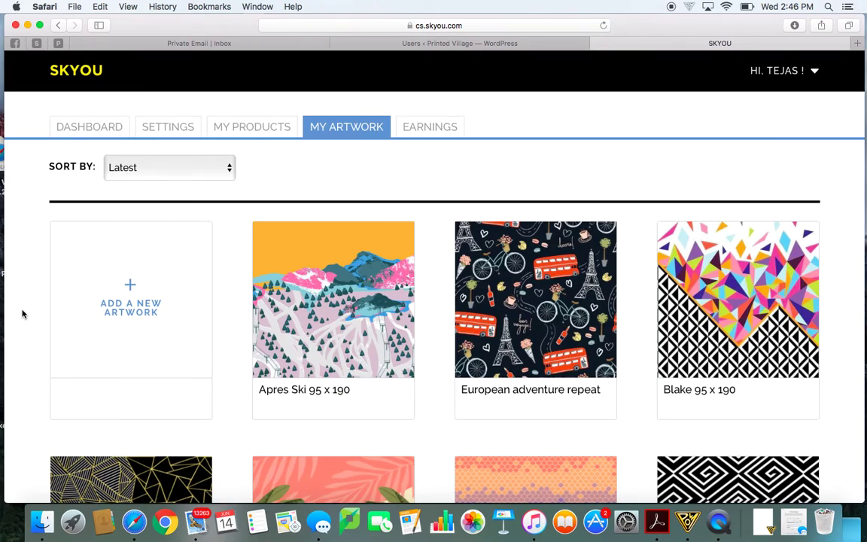